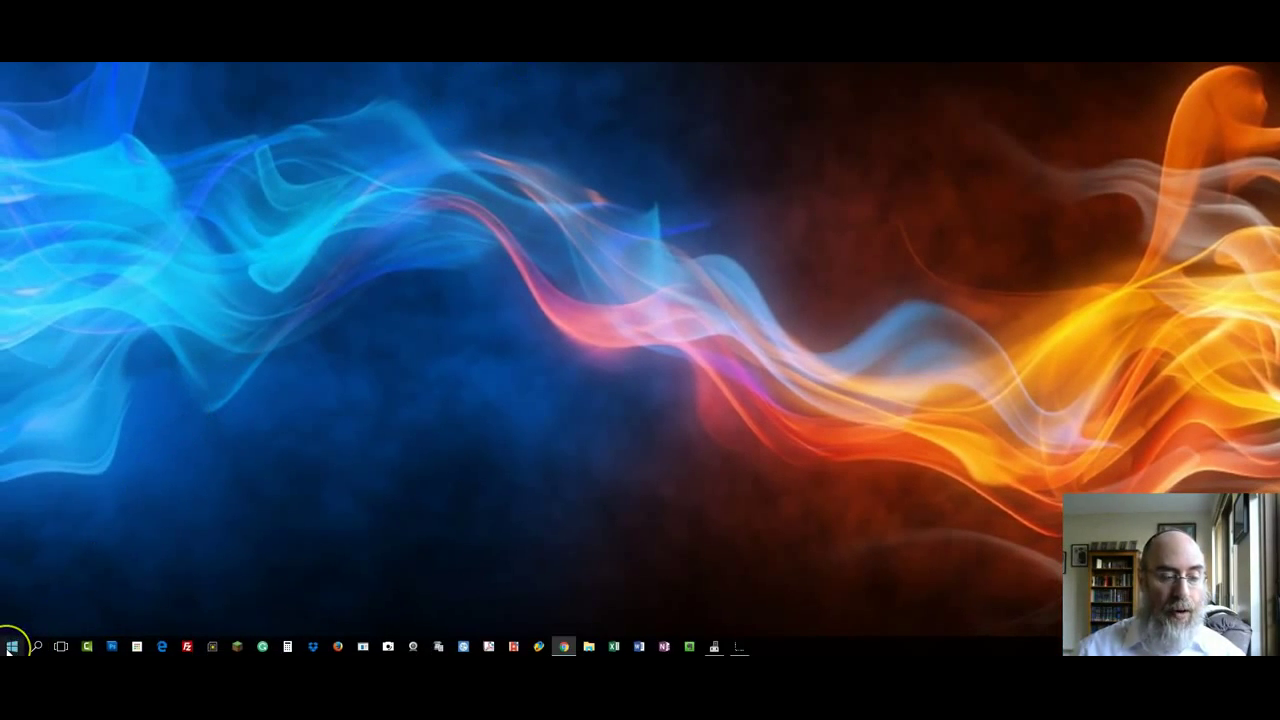
# Open Device Manager and move its window fully into view on the desktop.
pyautogui.rightClick(10, 648)
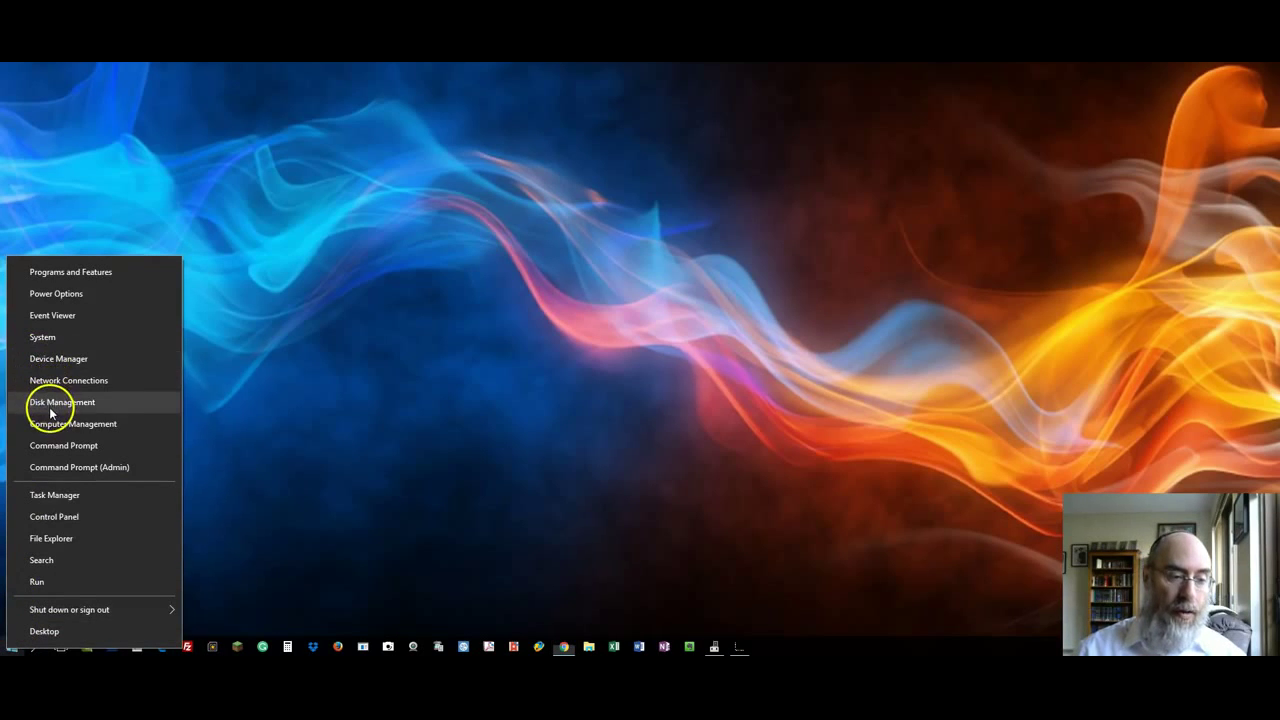
pyautogui.click(60, 358)
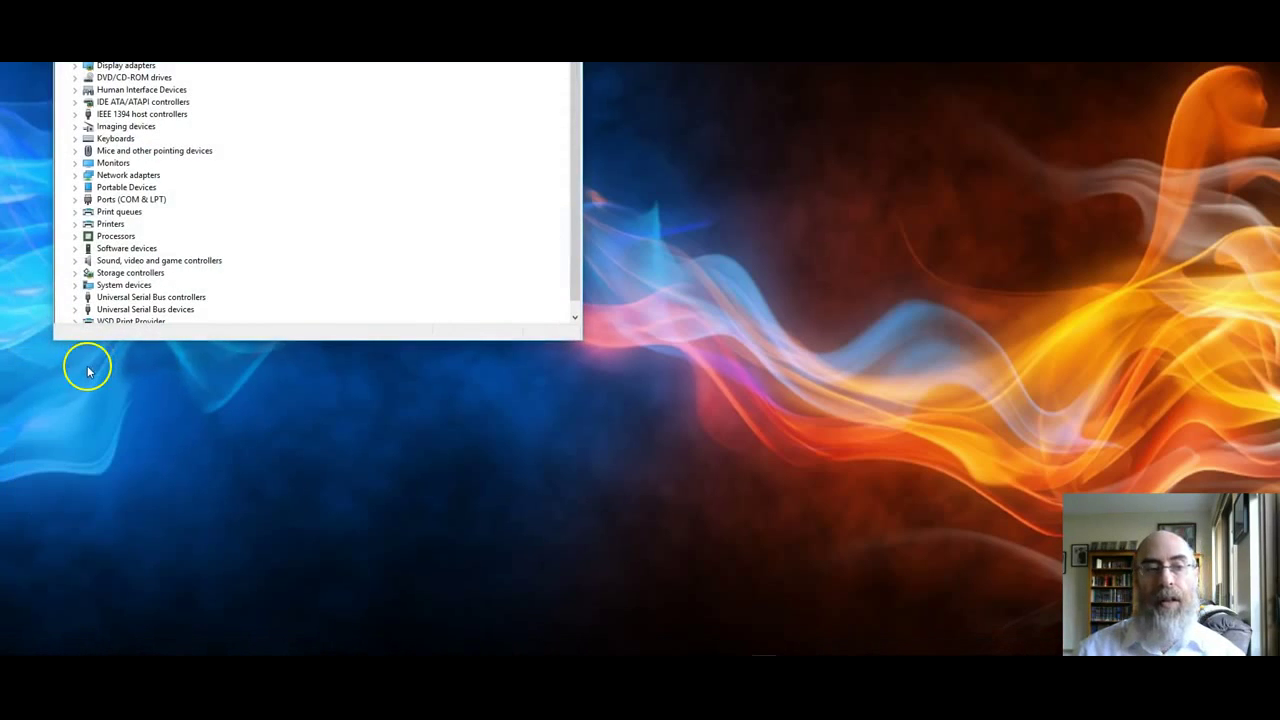
pyautogui.moveTo(273, 62); pyautogui.dragTo(502, 143)
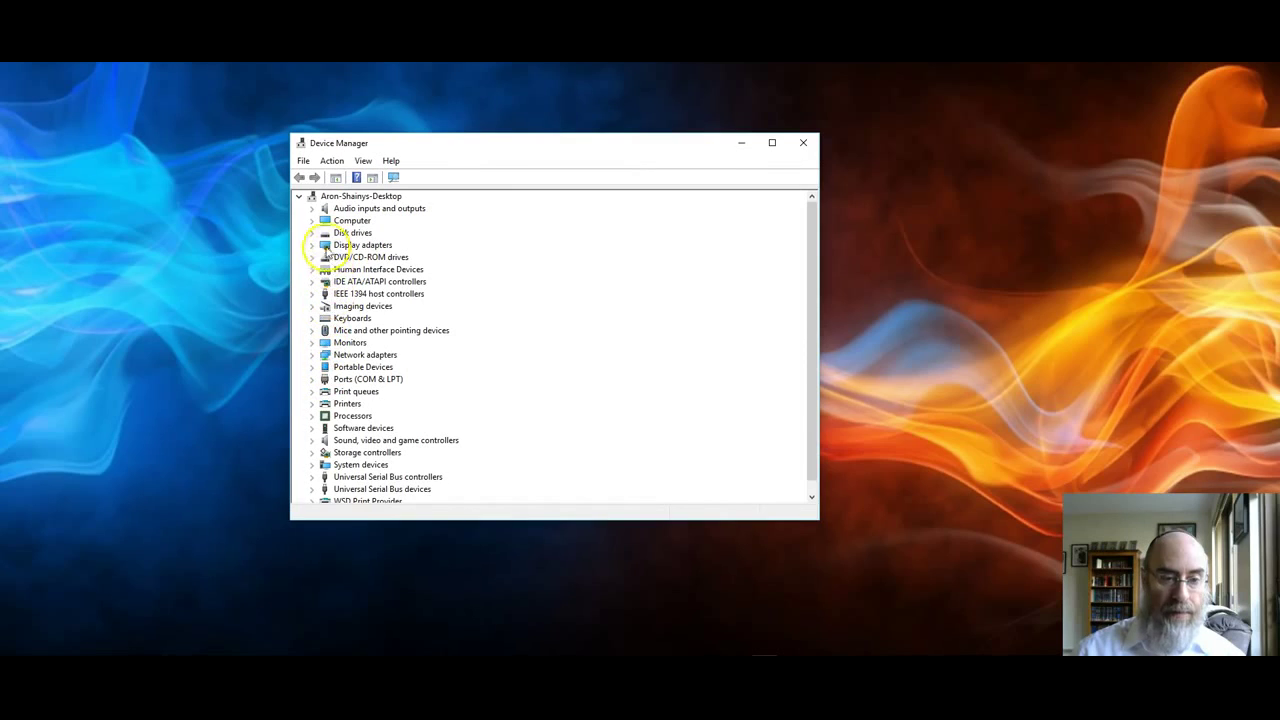
# Find the connected Nexus 5 phone under Portable Devices and select it.
pyautogui.scroll(-1, 360, 466)
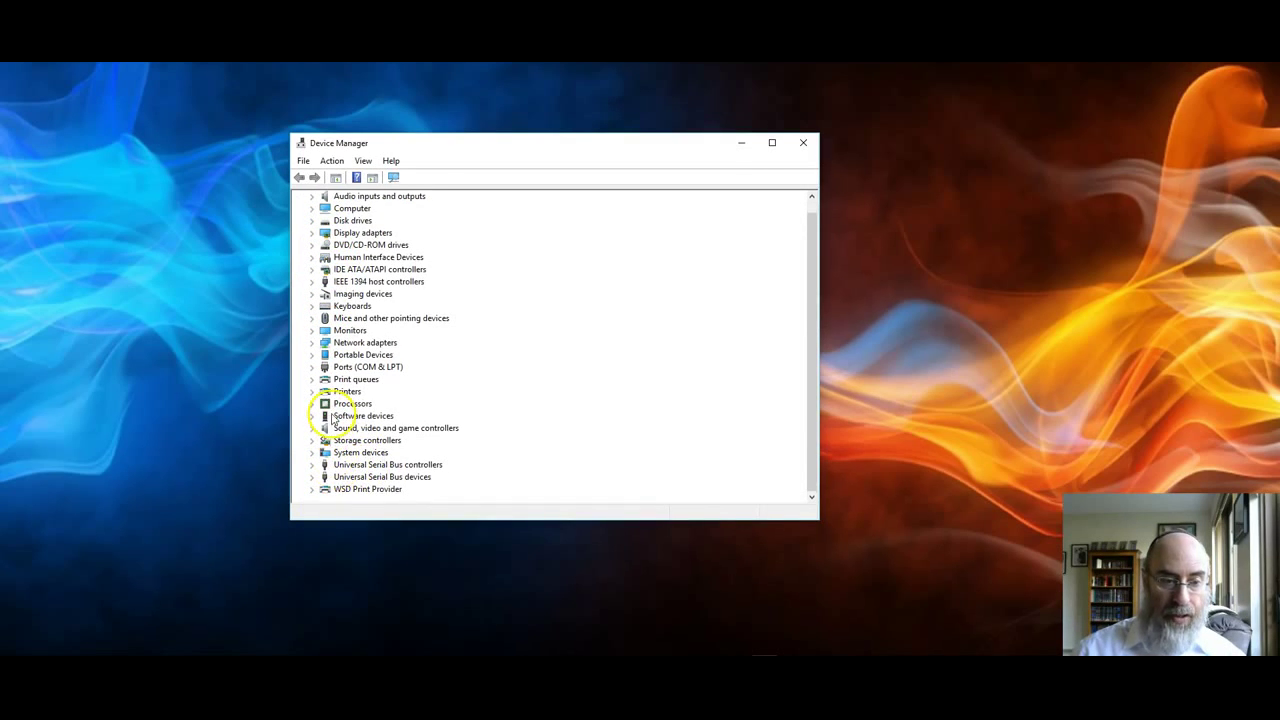
pyautogui.scroll(1, 331, 415)
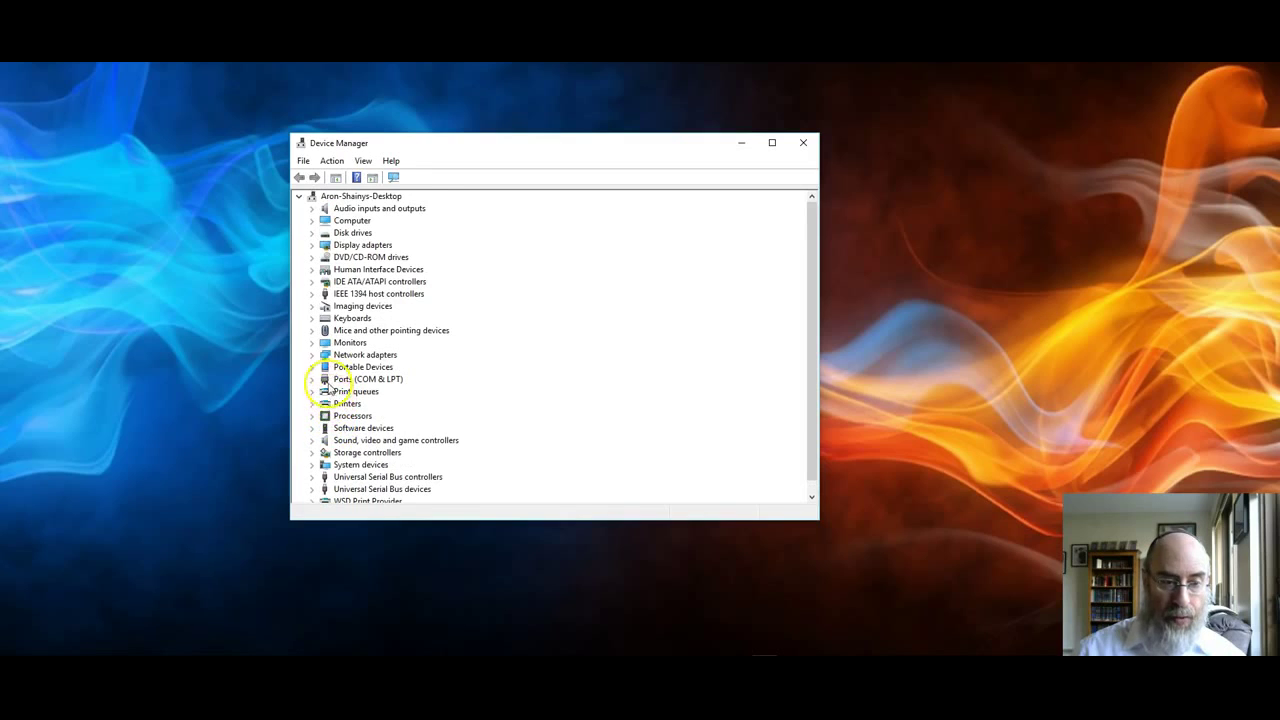
pyautogui.click(311, 367)
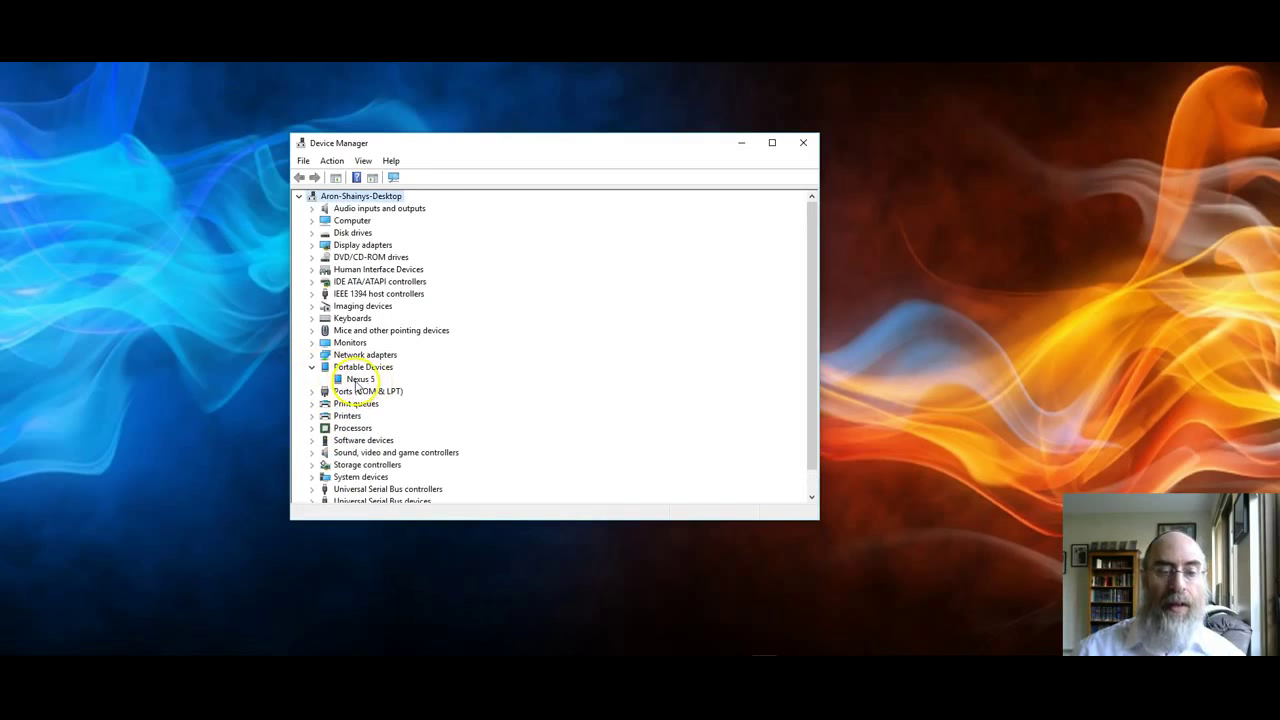
pyautogui.click(356, 380)
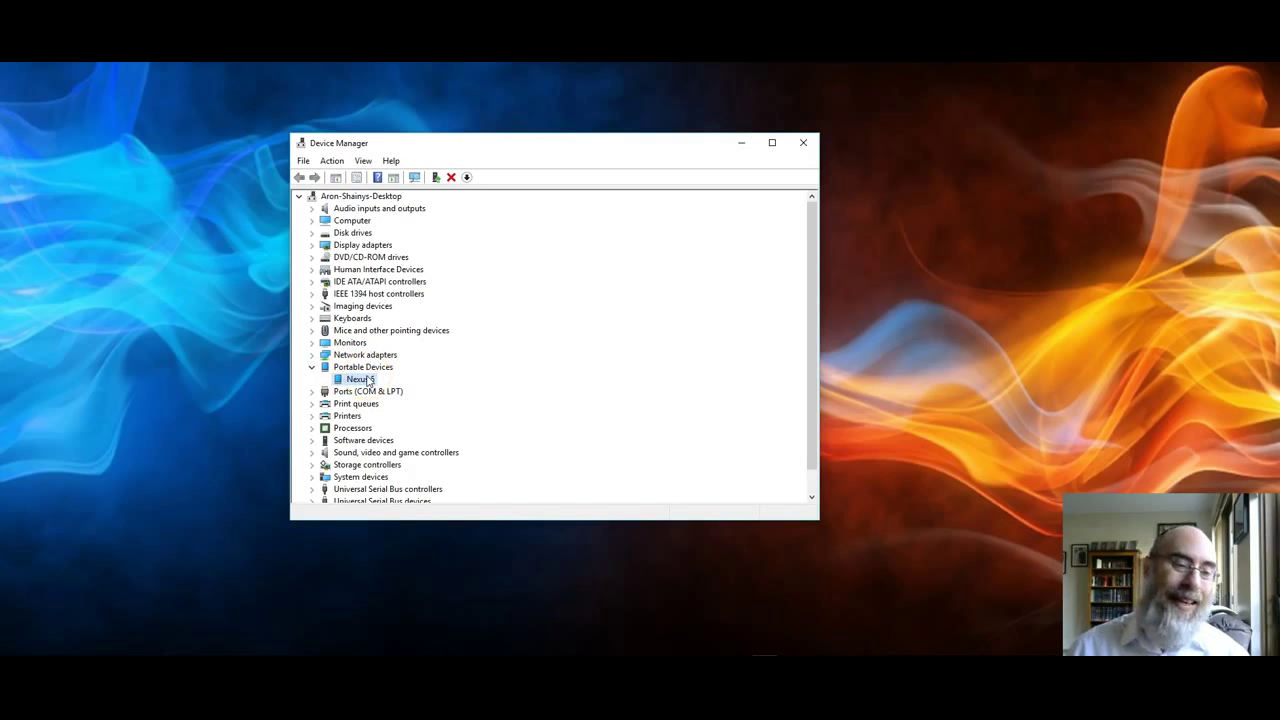
pyautogui.click(347, 245)
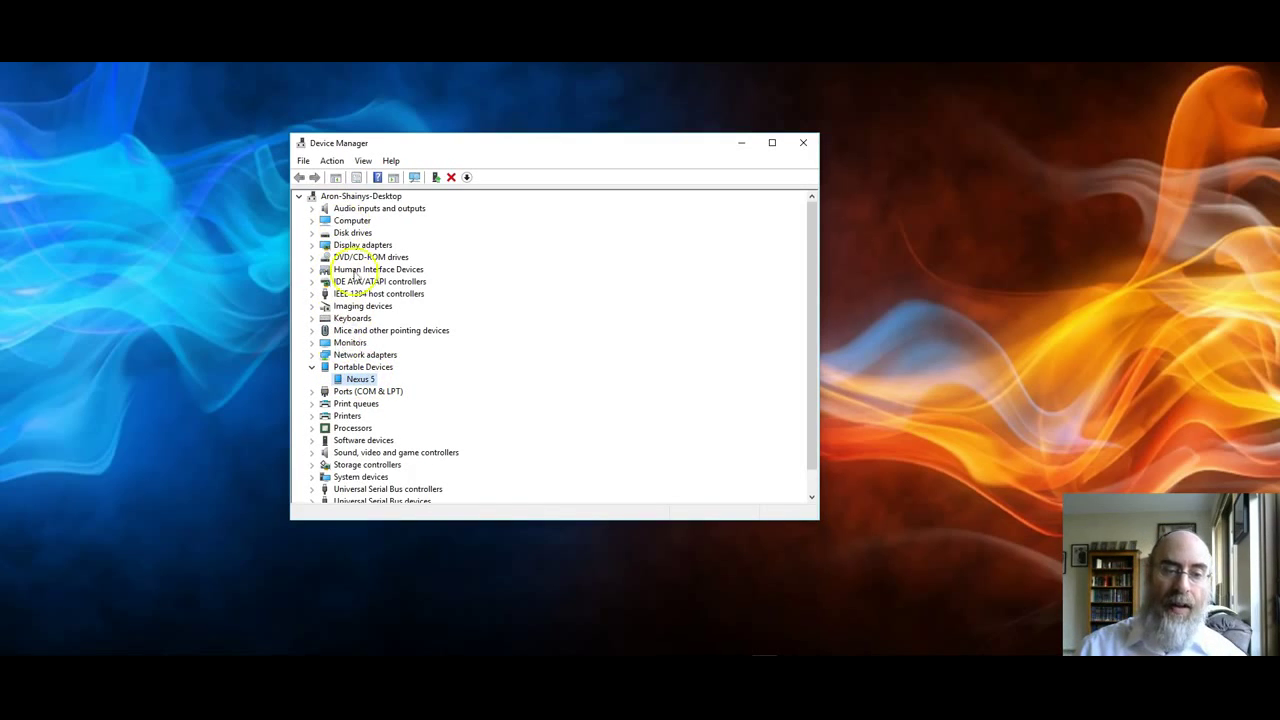
# Update the Nexus 5 driver manually, choosing MTP USB Device from the list of drivers on the computer, and close the wizard.
pyautogui.rightClick(351, 381)
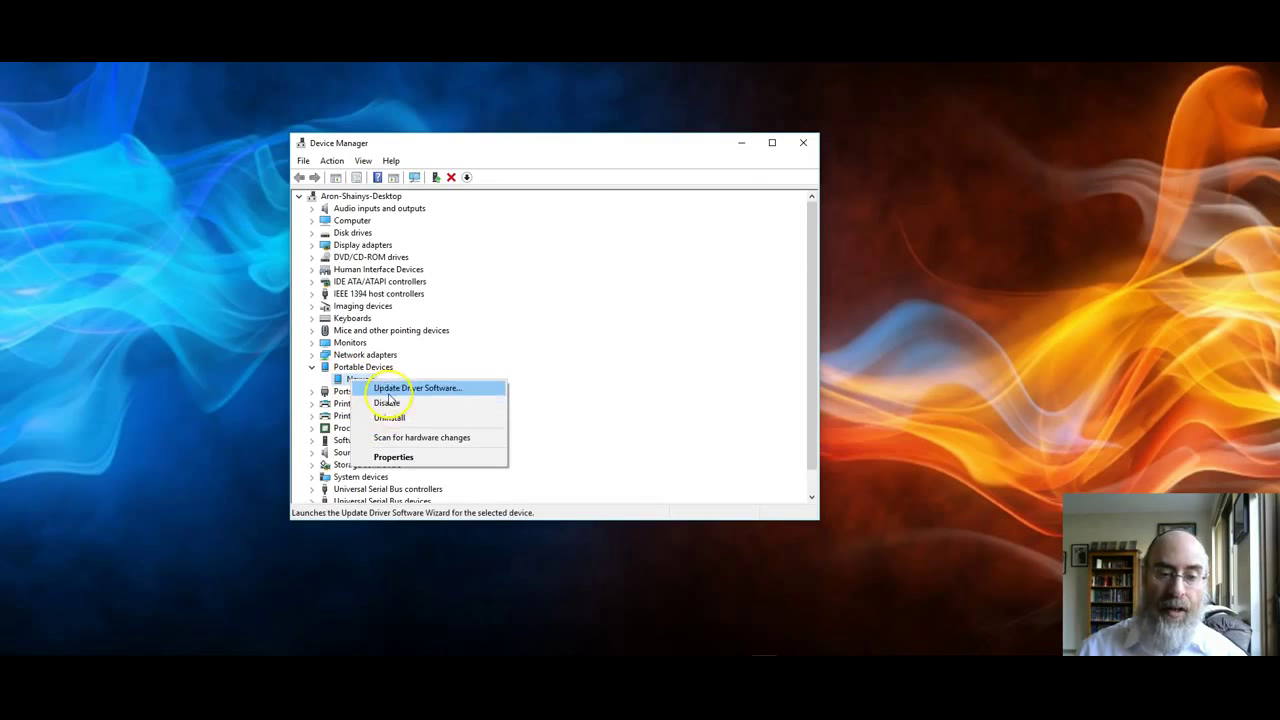
pyautogui.click(393, 388)
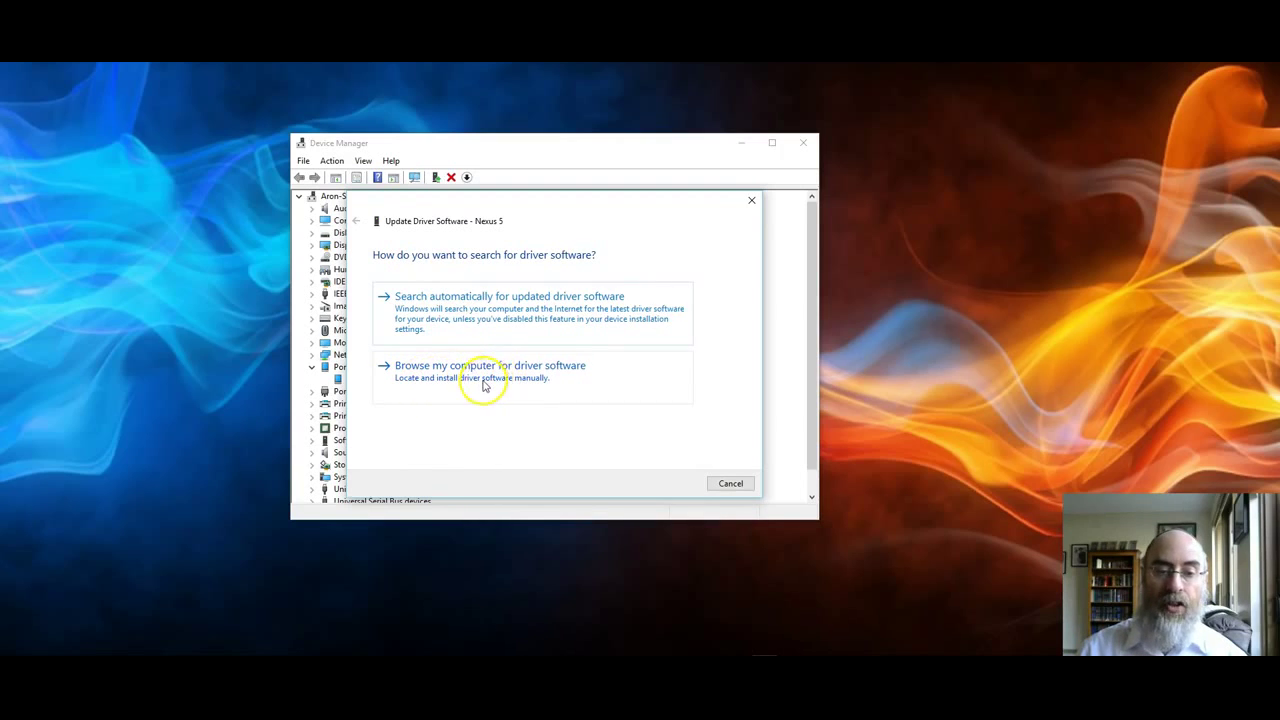
pyautogui.click(512, 388)
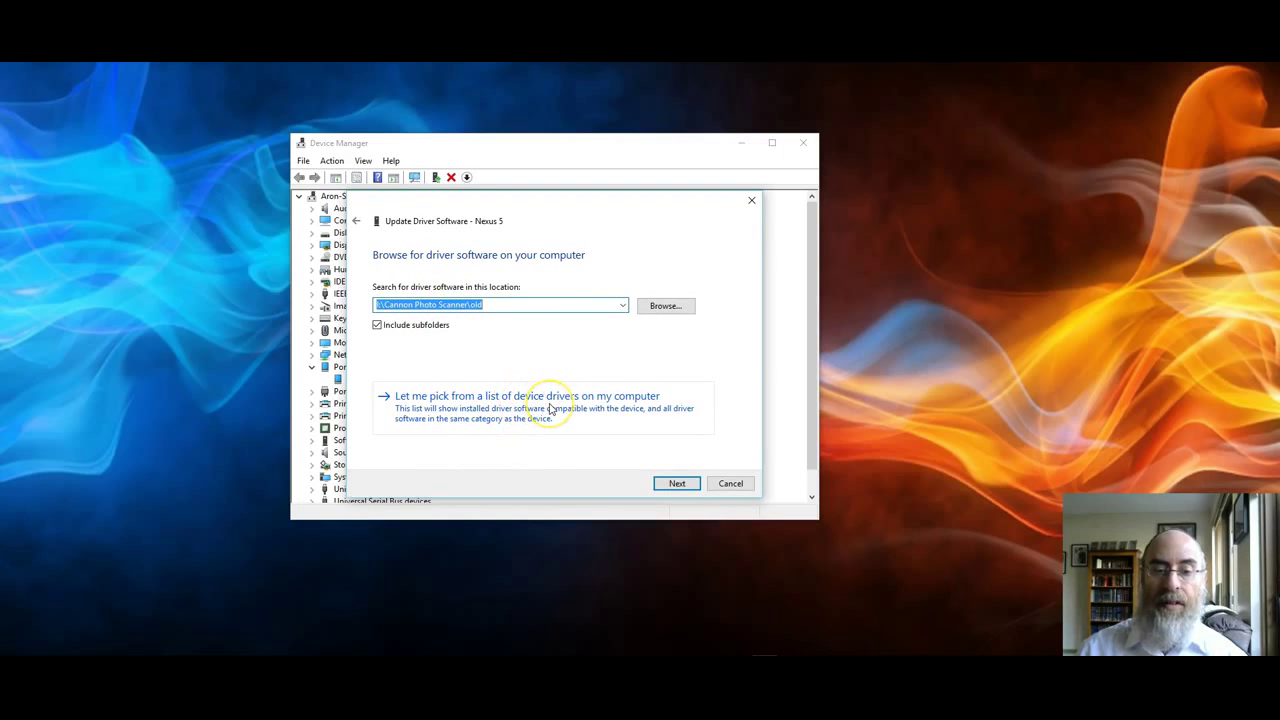
pyautogui.click(530, 406)
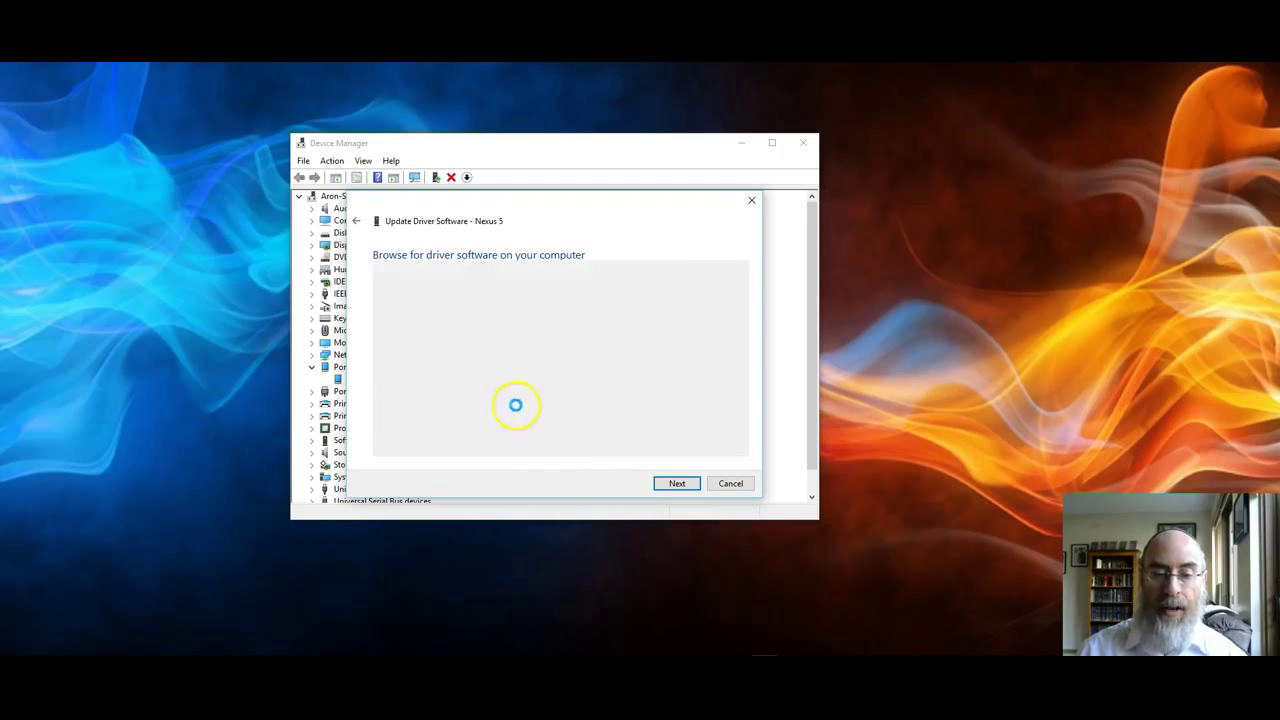
pyautogui.click(414, 368)
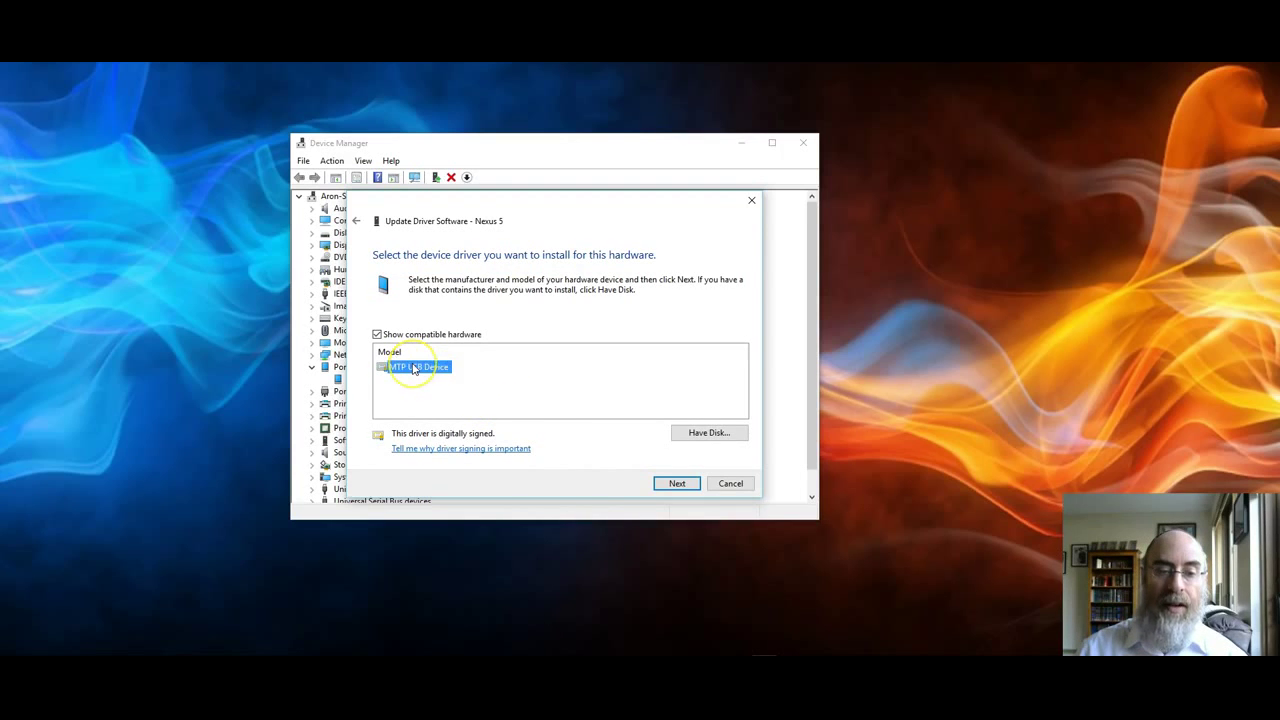
pyautogui.click(678, 483)
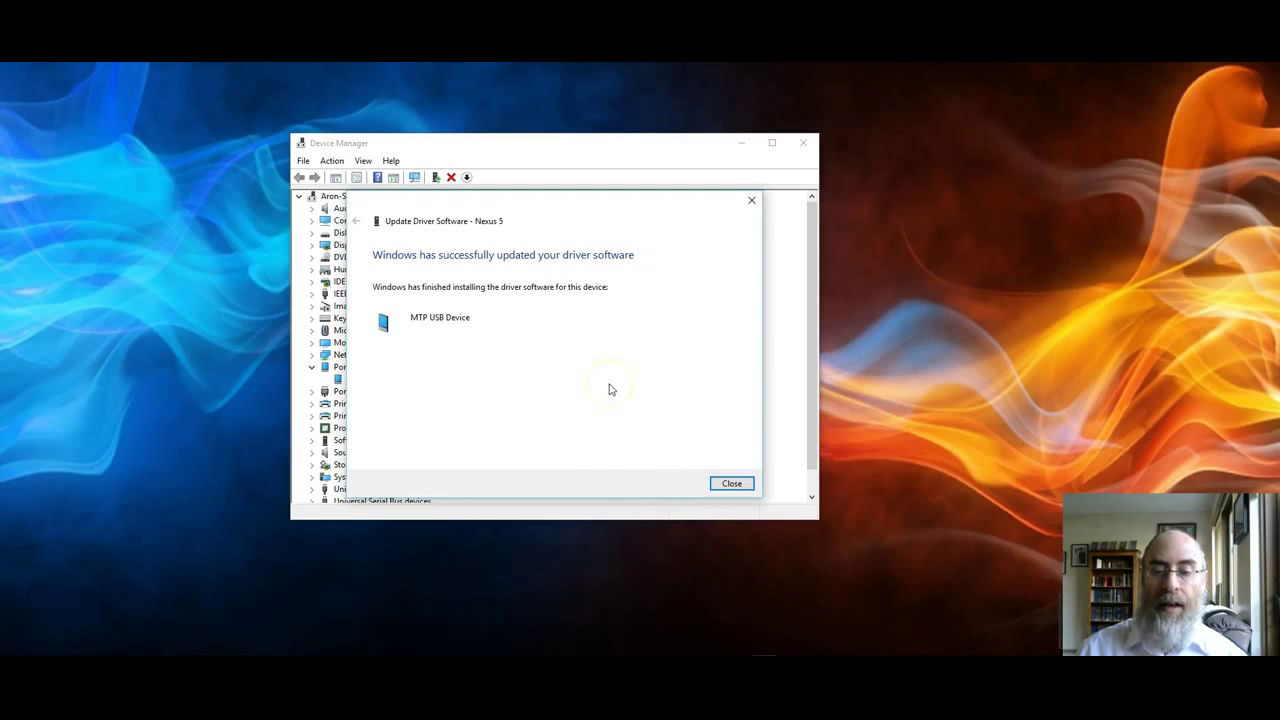
pyautogui.click(729, 484)
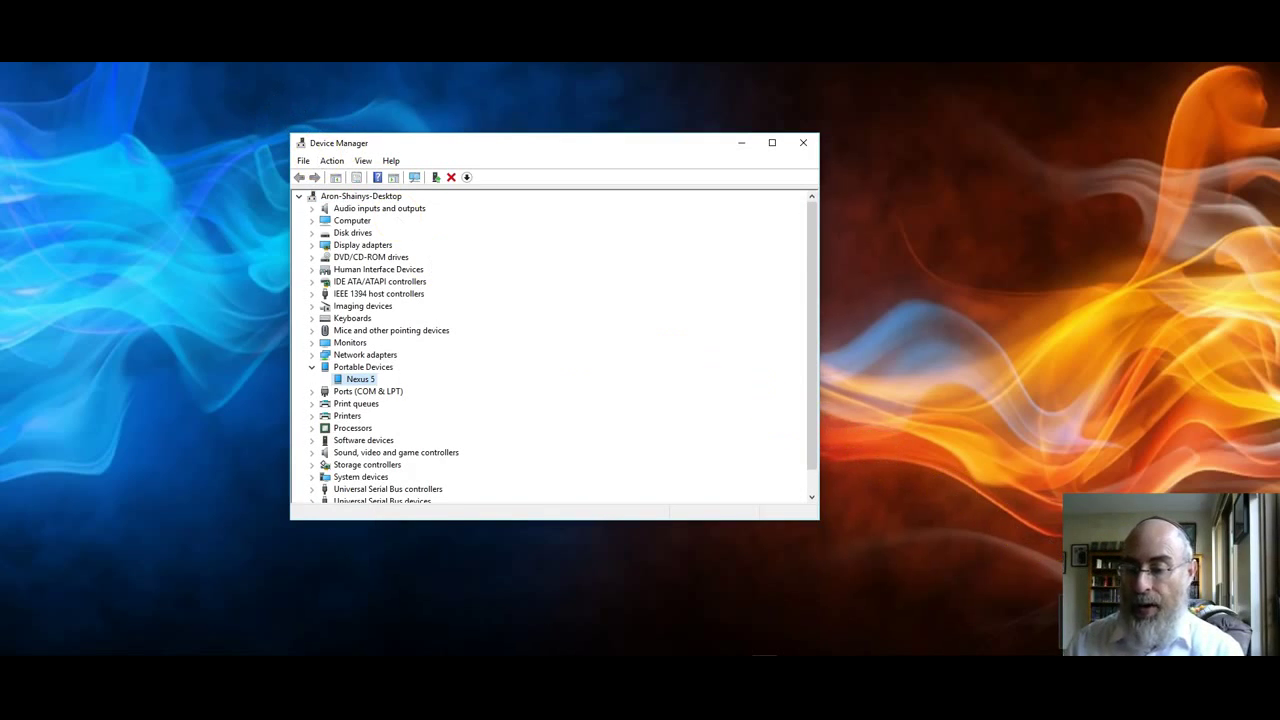
# Switch to File Explorer and open the 00AG folder in the Nexus 5's internal storage.
pyautogui.moveTo(420, 643)
pyautogui.click(589, 646)
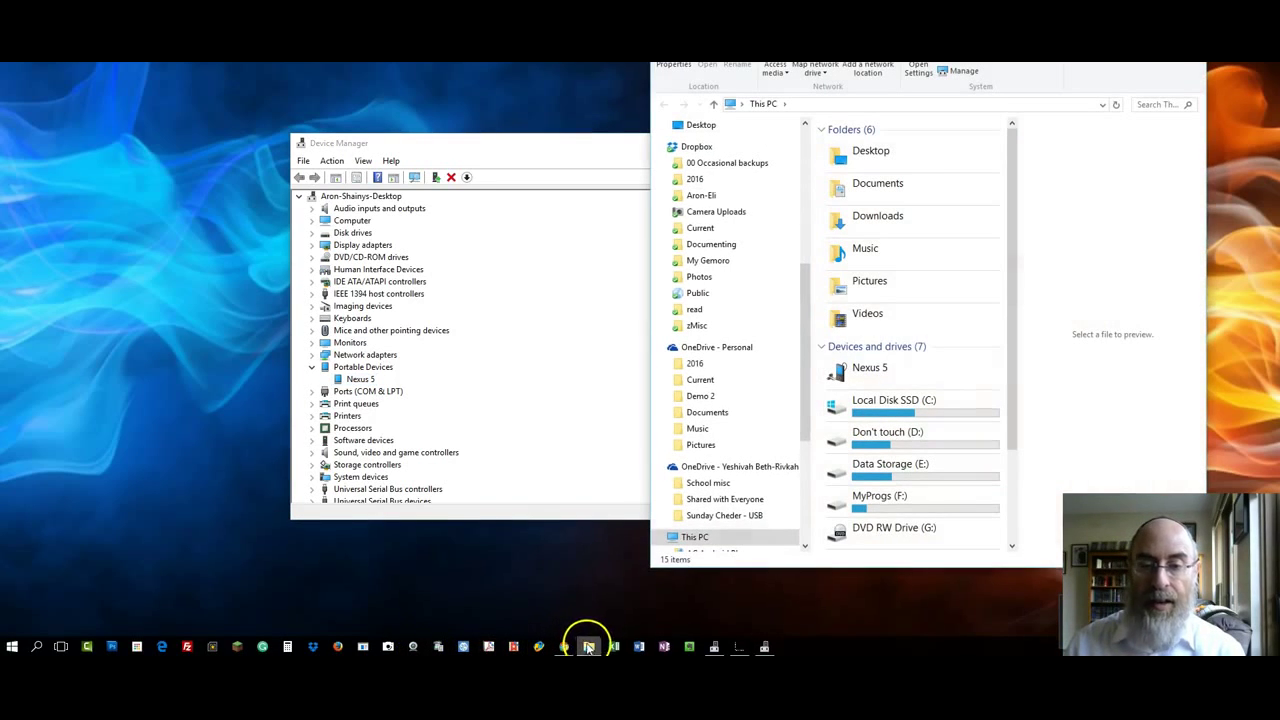
pyautogui.doubleClick(866, 369)
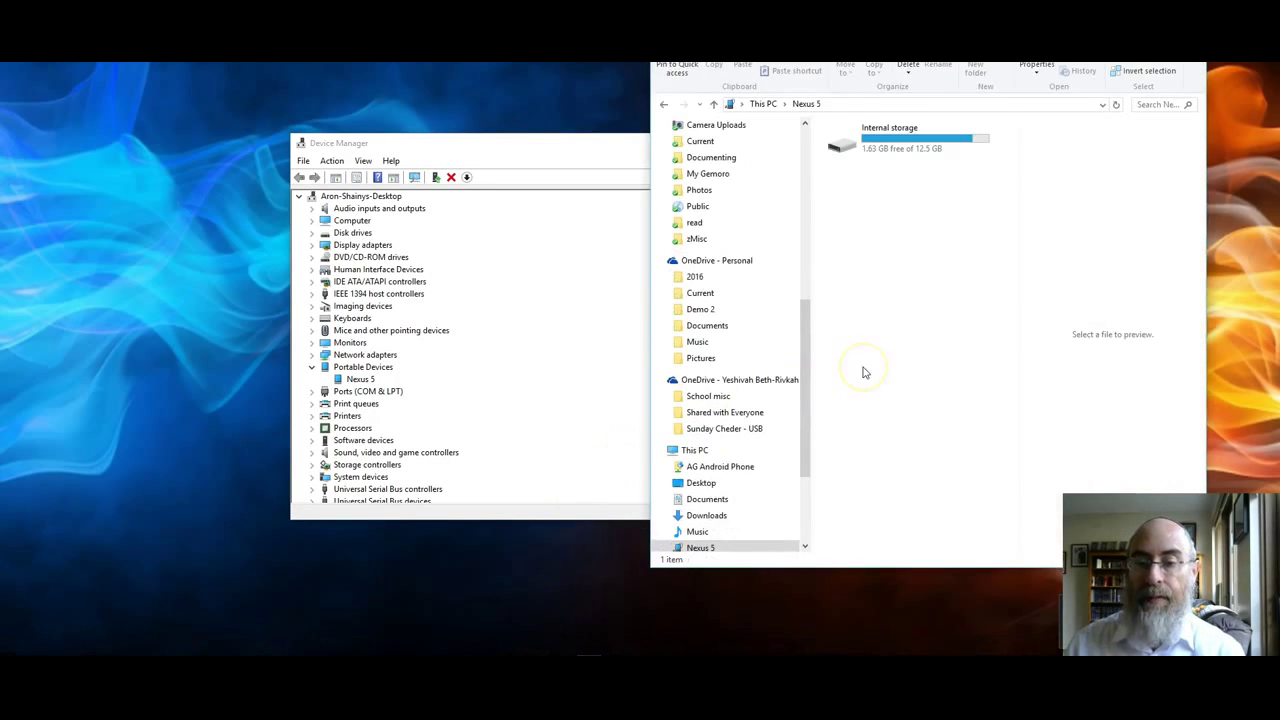
pyautogui.doubleClick(841, 144)
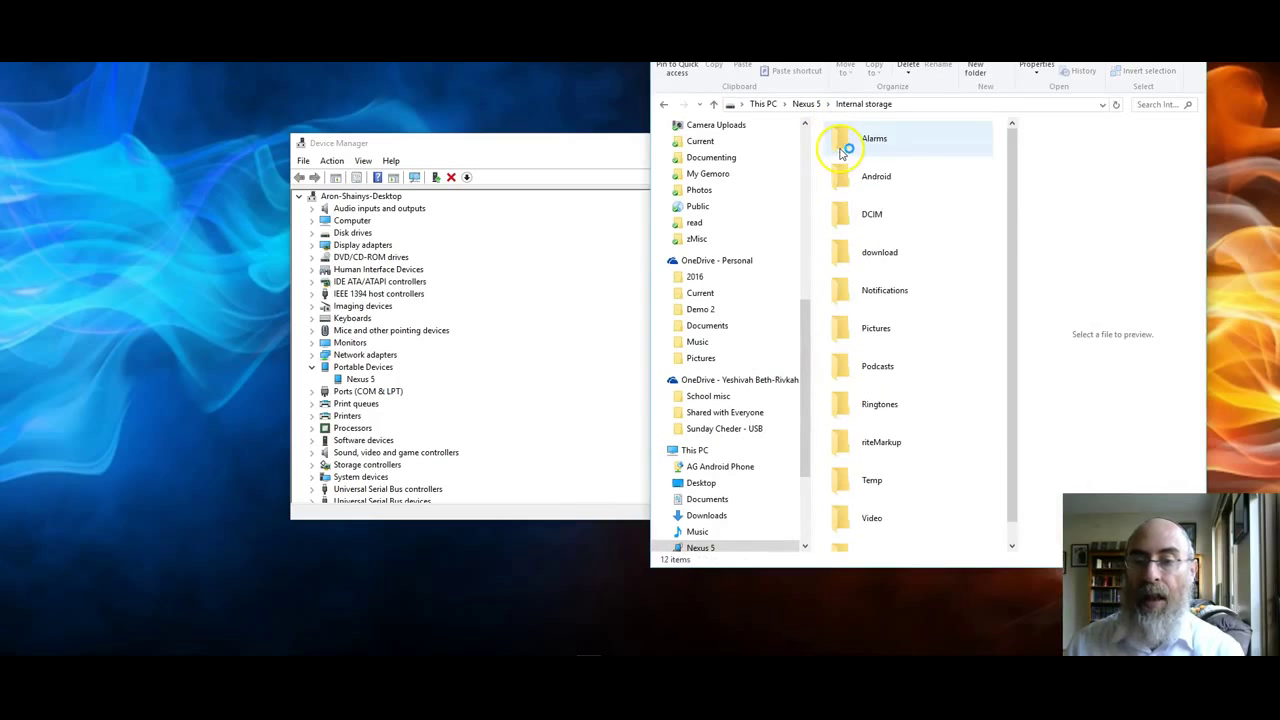
pyautogui.doubleClick(855, 488)
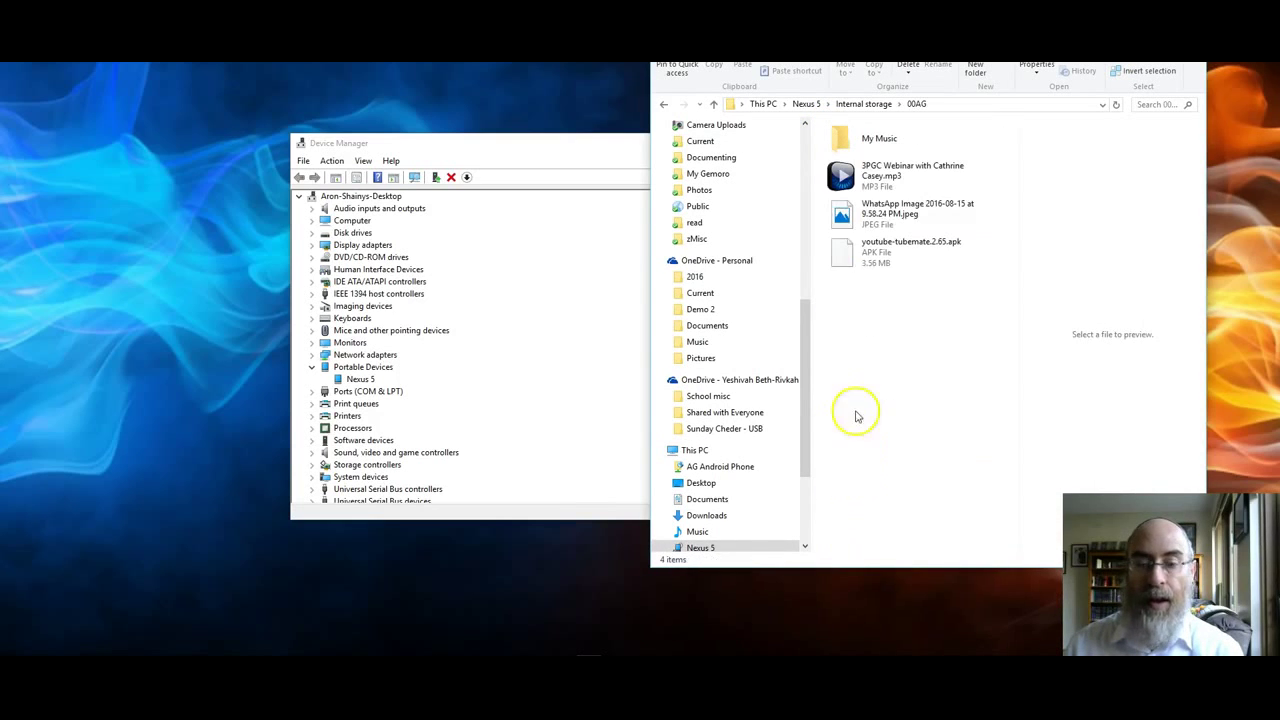
# Copy WhatsApp Image 2016-08-15 at 9.58.24 PM.jpeg from the phone to the desktop and view the copy.
pyautogui.click(872, 183)
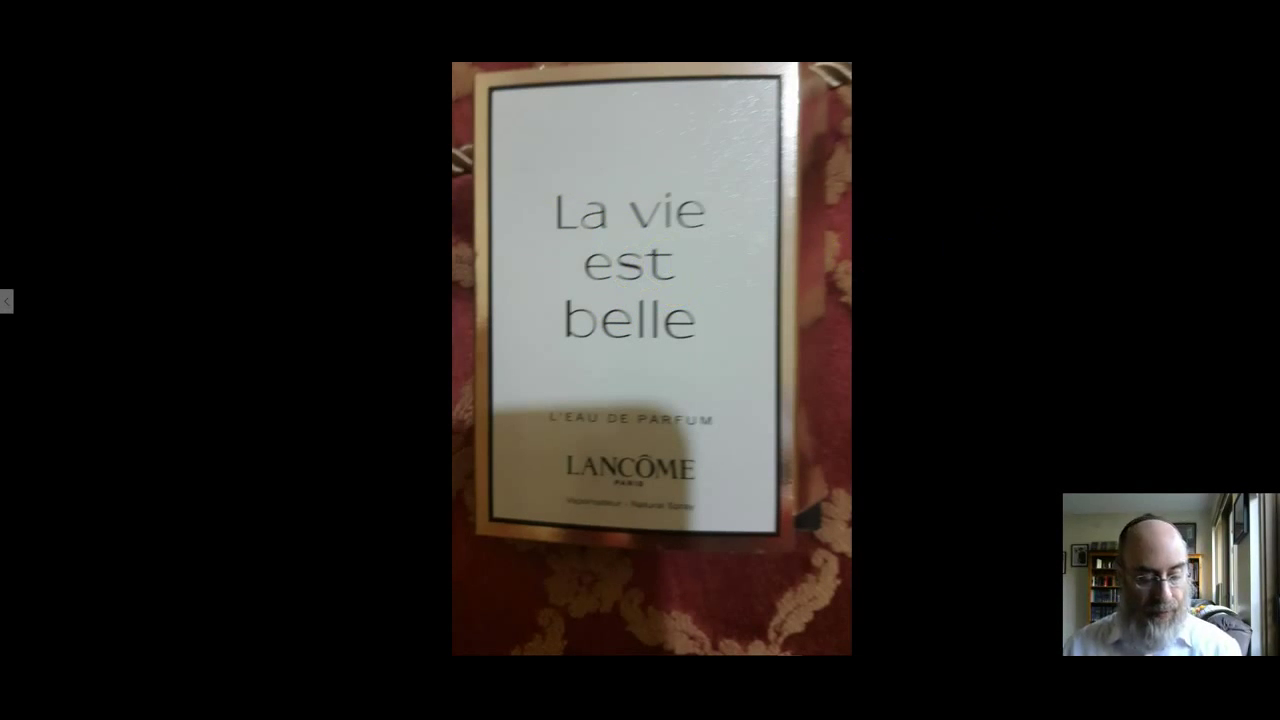
pyautogui.hotkey('alt', 'F4')
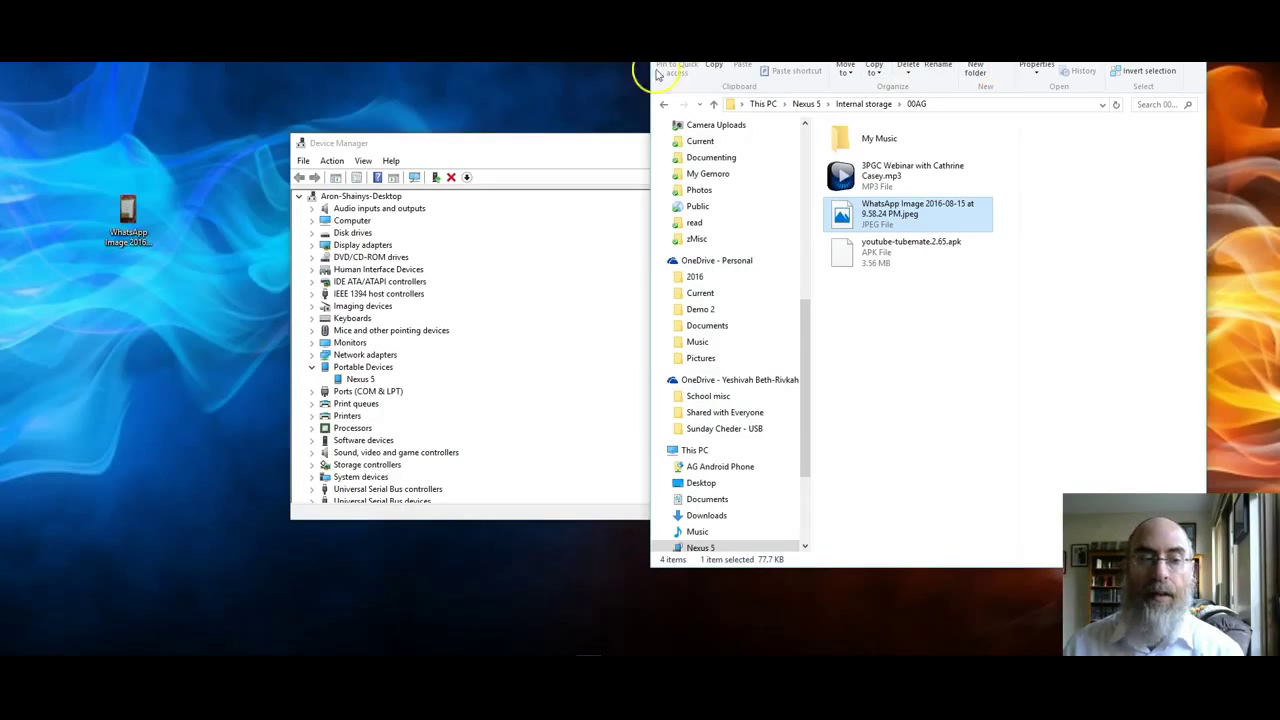
# Delete the copied WhatsApp image from the desktop.
pyautogui.moveTo(127, 212); pyautogui.dragTo(83, 278)
pyautogui.rightClick(83, 278)
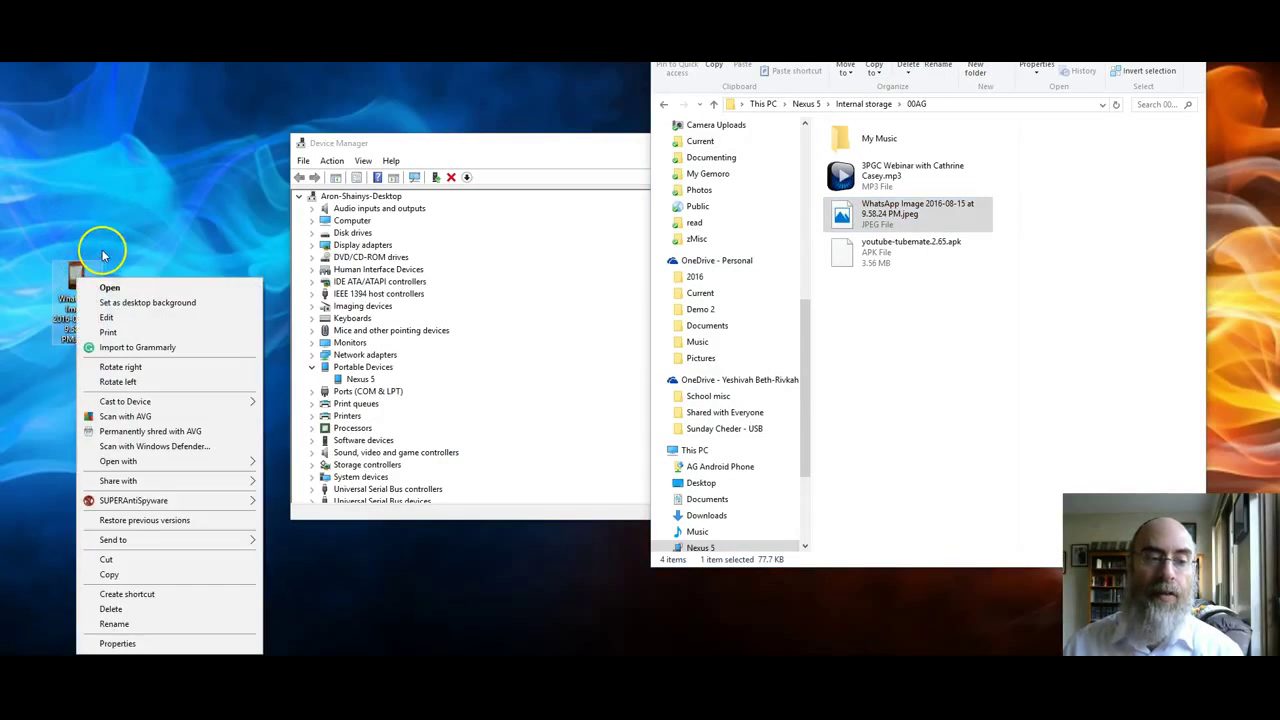
pyautogui.click(110, 606)
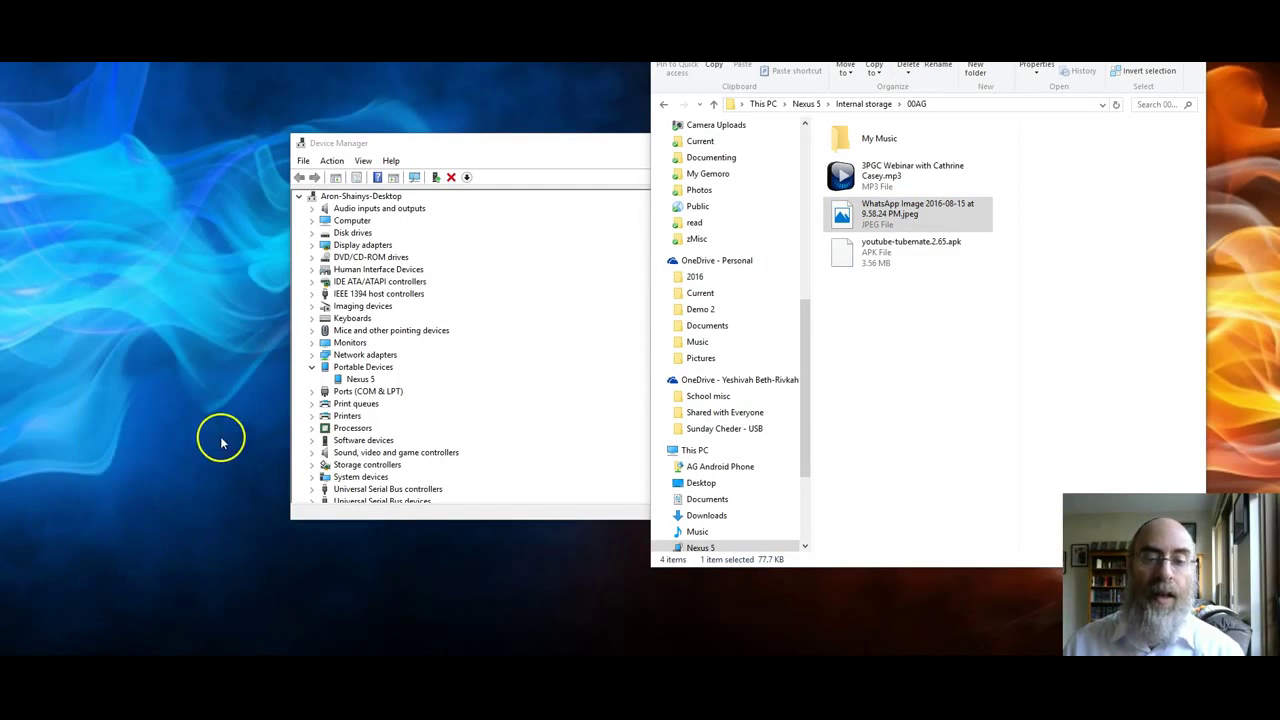
# Review the list of compatible drivers for the Nexus 5 in the driver update wizard, then cancel without installing.
pyautogui.rightClick(366, 380)
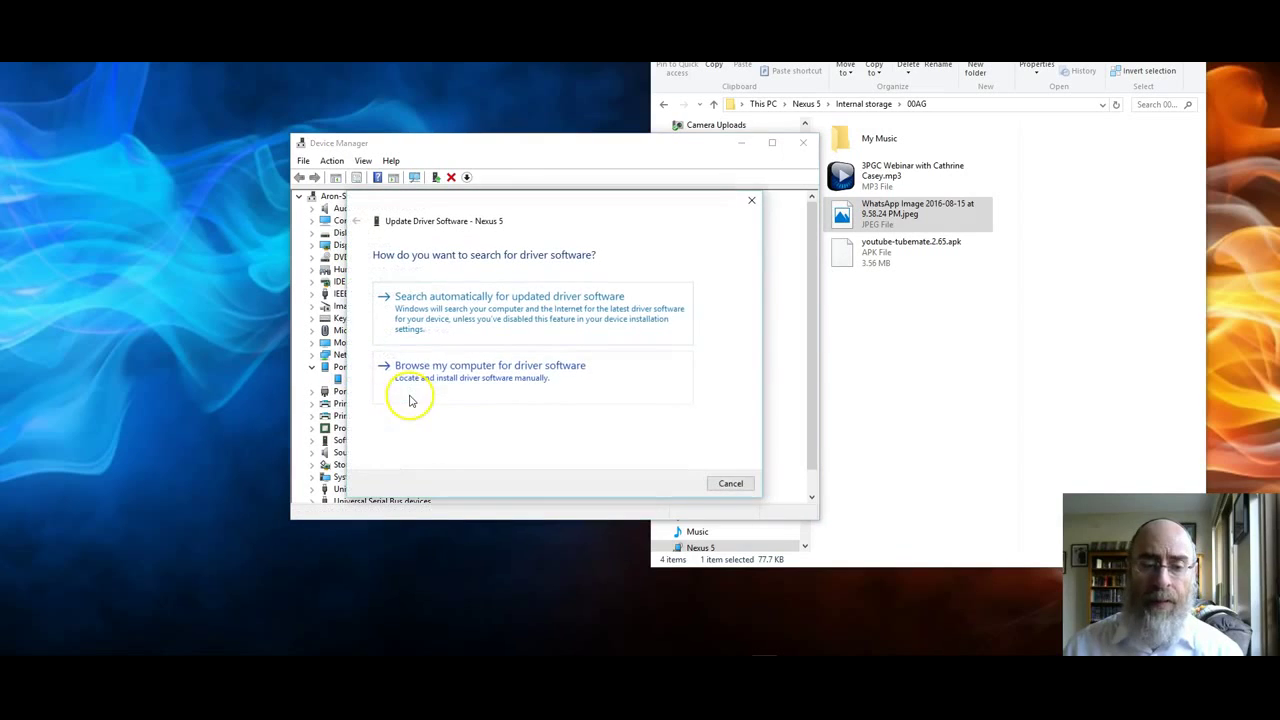
pyautogui.click(455, 367)
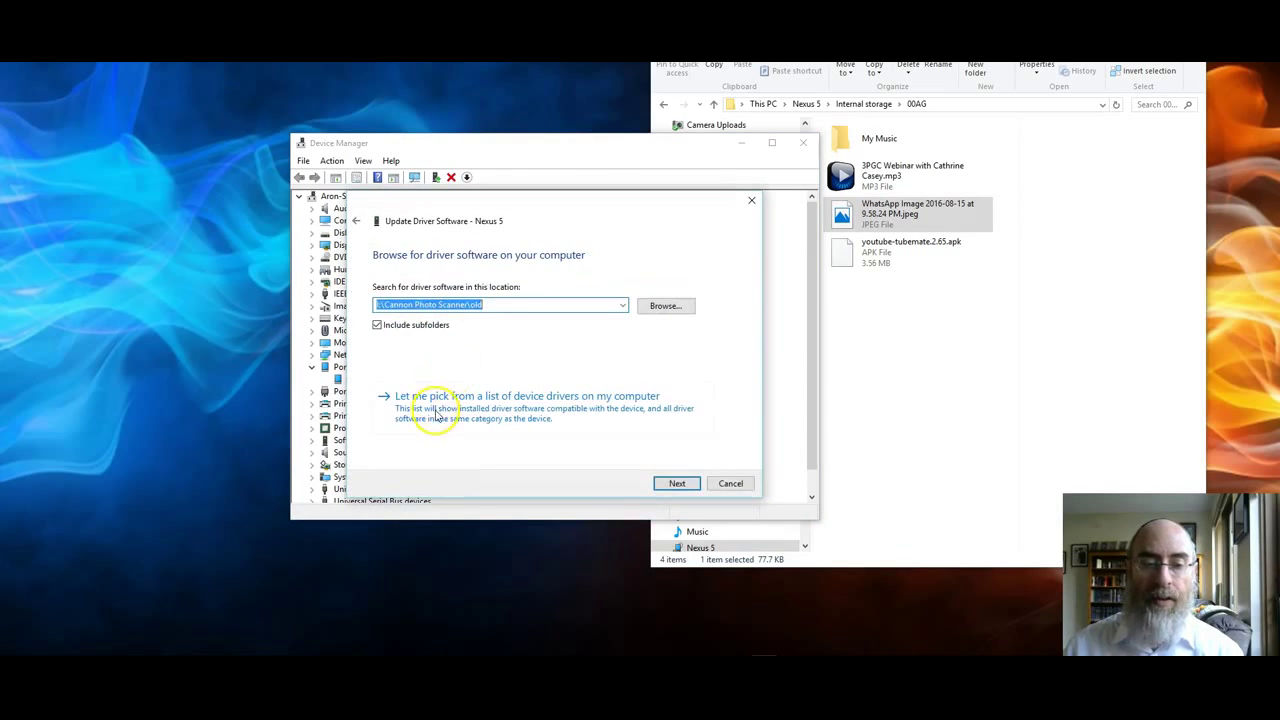
pyautogui.click(436, 415)
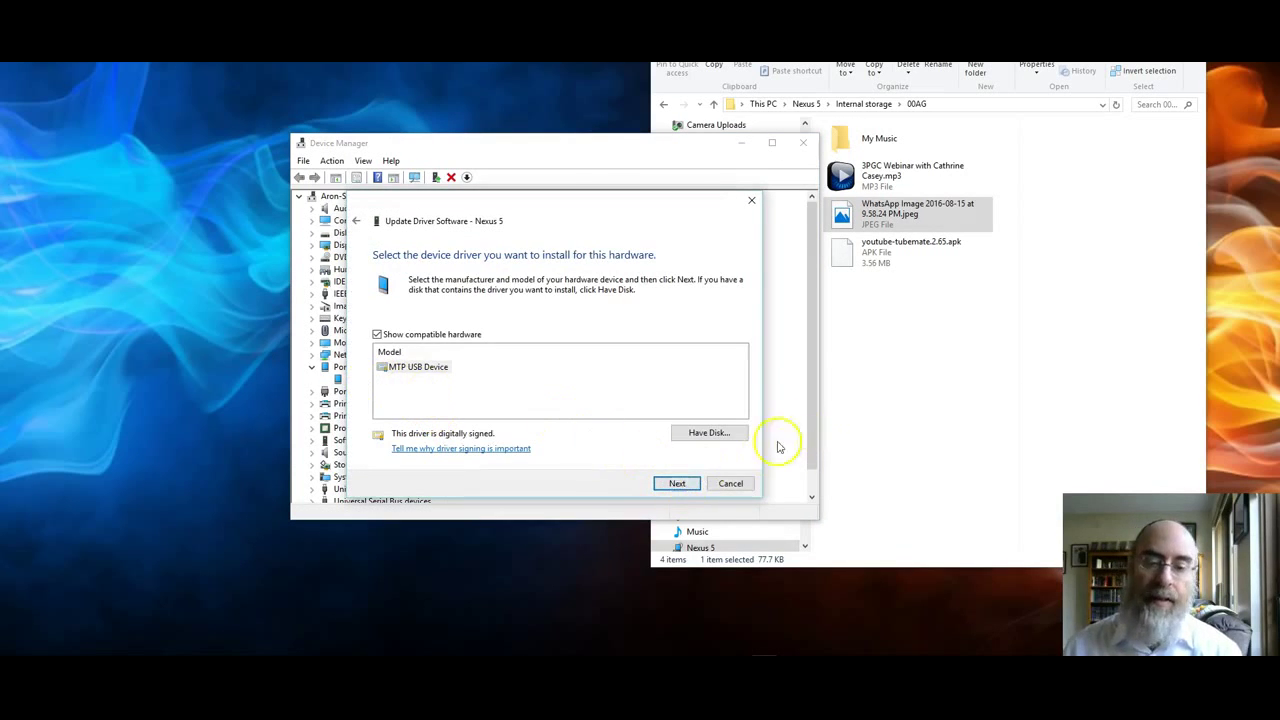
pyautogui.click(731, 484)
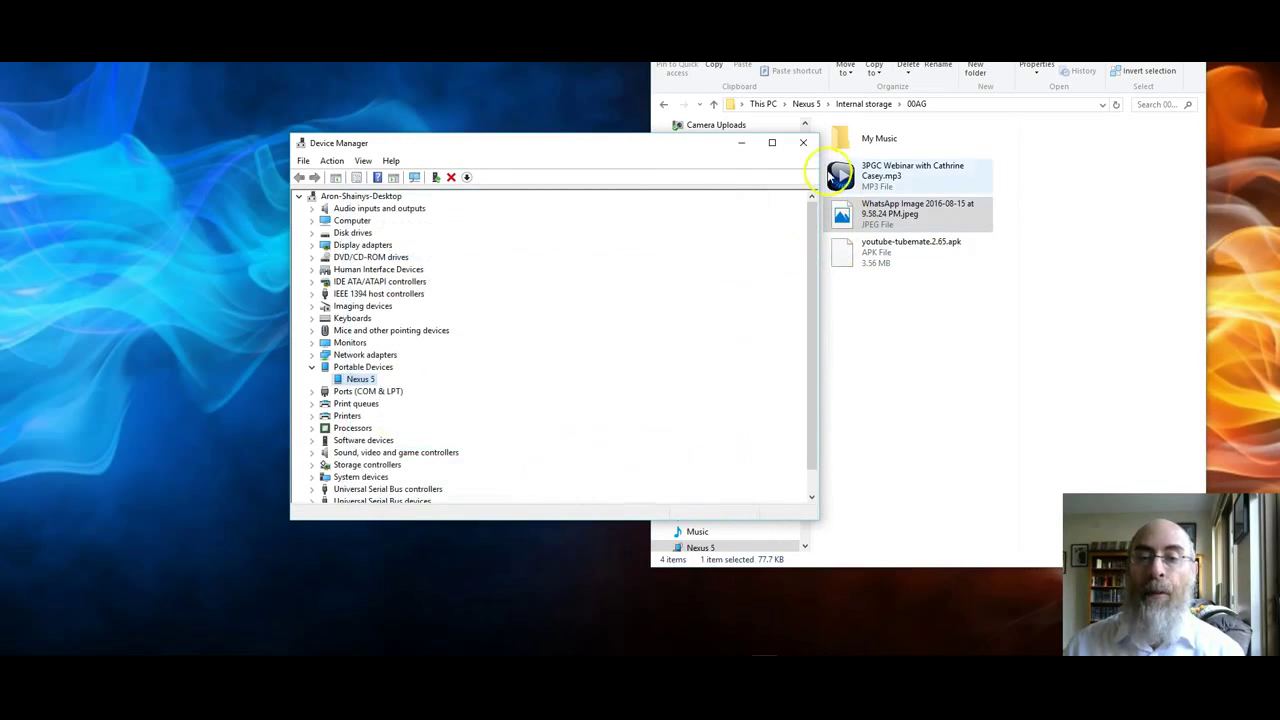
# Close Device Manager and return to the WhatsApp image in the phone's 00AG folder.
pyautogui.click(803, 143)
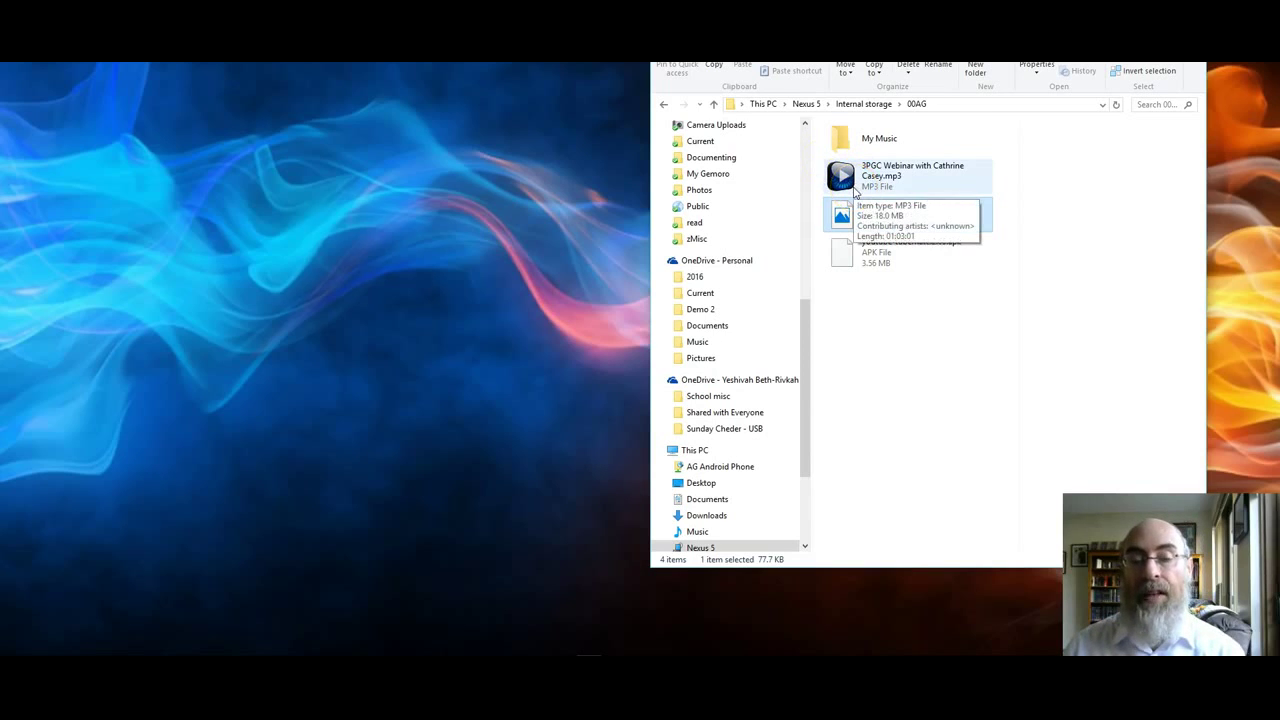
pyautogui.click(884, 204)
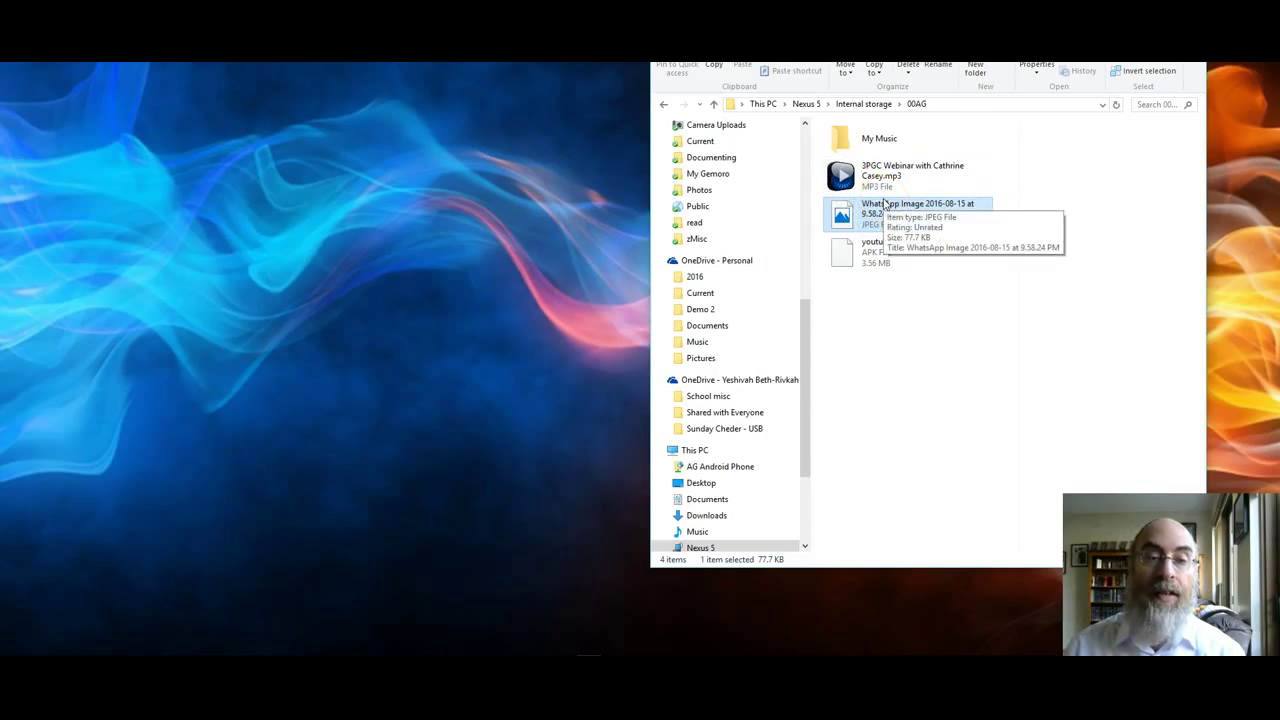